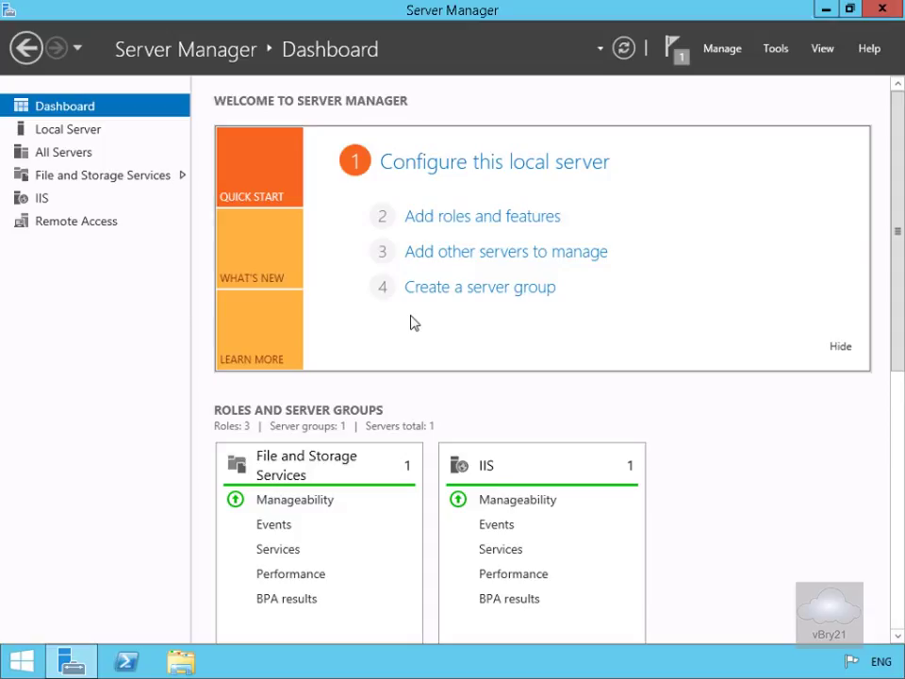
Step: Start a new Work Folders sync share on LON-SVR2 using the WF-Share file share, keeping the User alias folder structure and the name WF-Share
{"action": "left_click", "coordinate": [47, 179]}
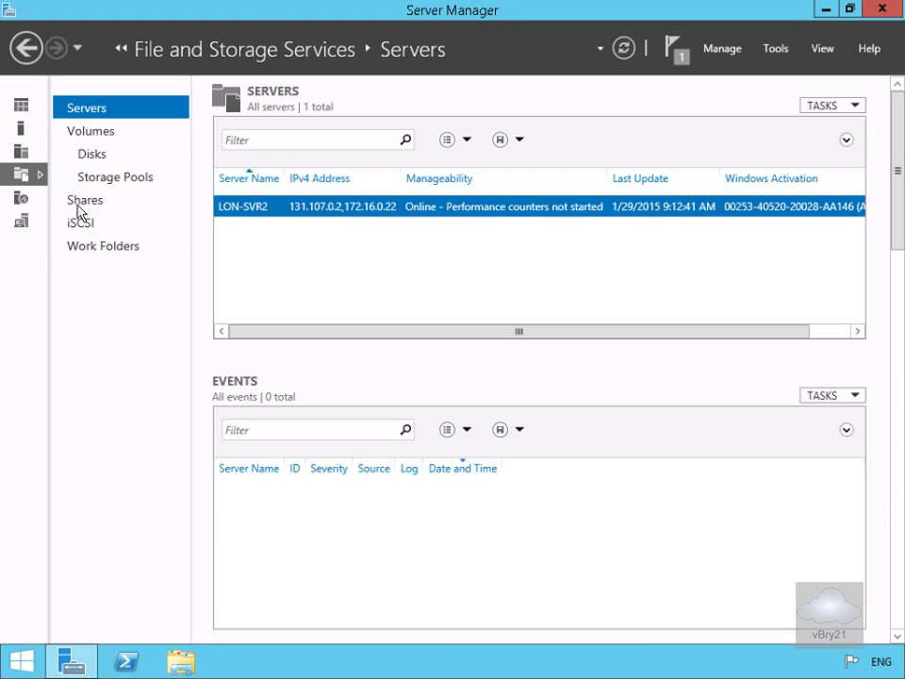
{"action": "left_click", "coordinate": [103, 247]}
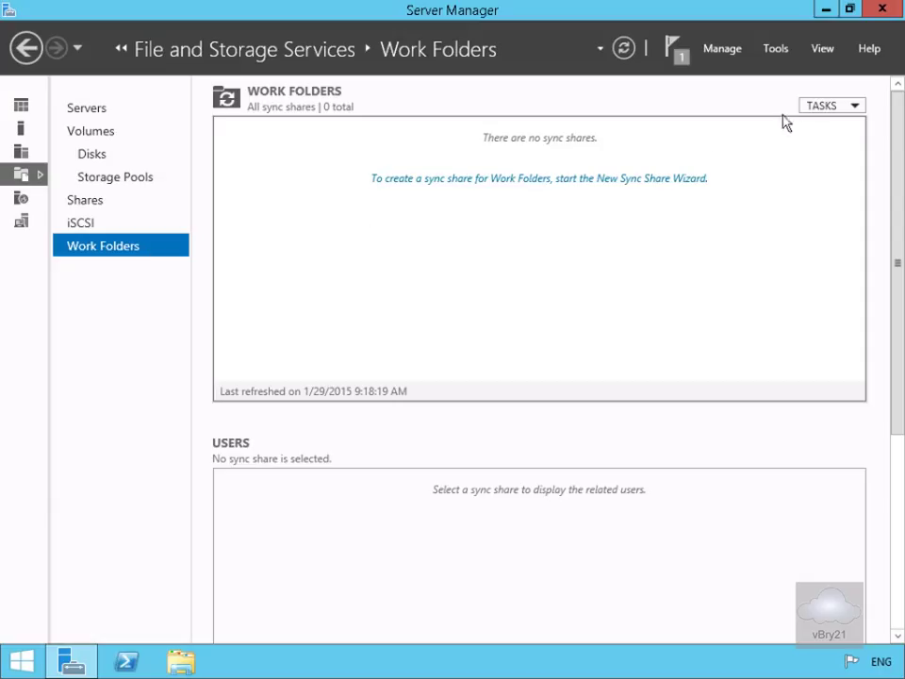
{"action": "left_click", "coordinate": [826, 107]}
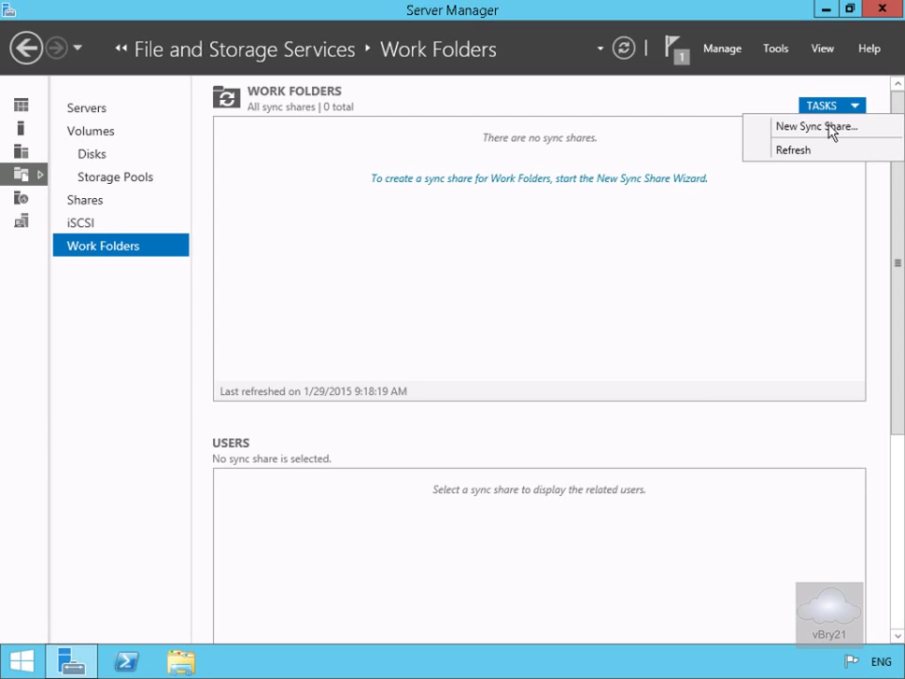
{"action": "left_click", "coordinate": [826, 127]}
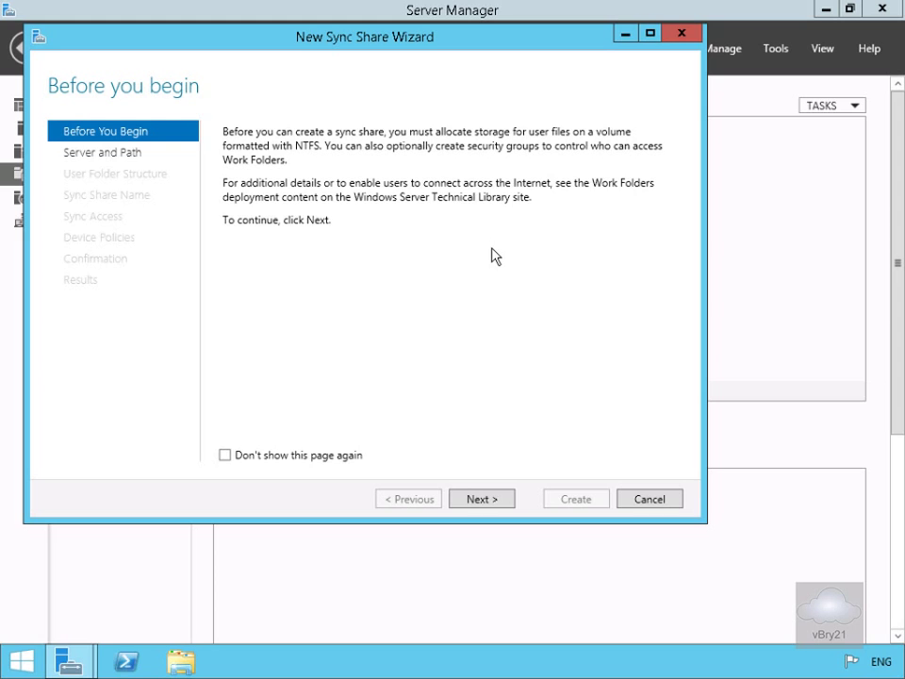
{"action": "left_click", "coordinate": [484, 501]}
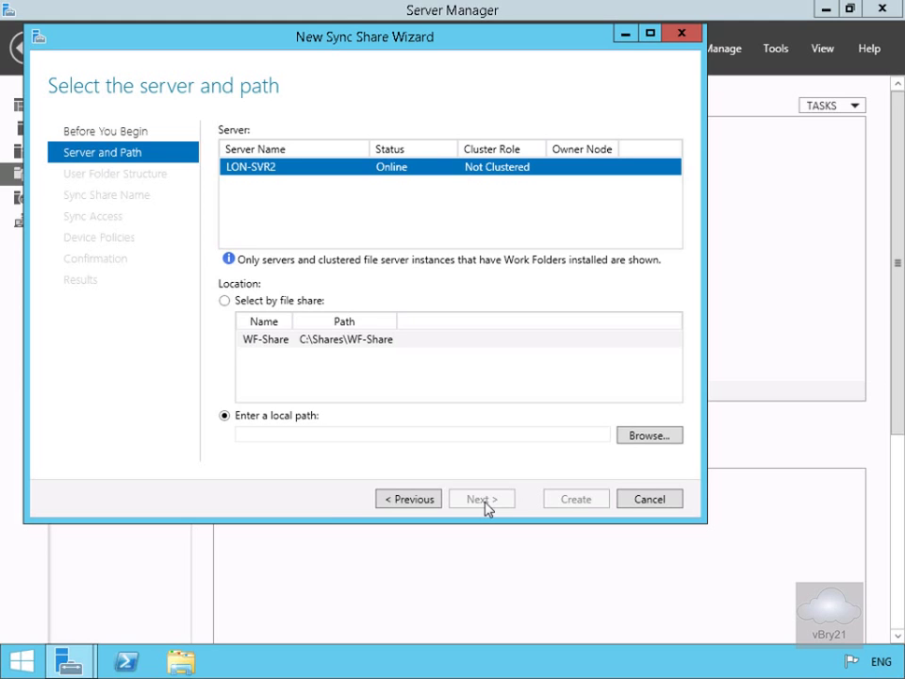
{"action": "left_click", "coordinate": [262, 298]}
{"action": "left_click", "coordinate": [248, 339]}
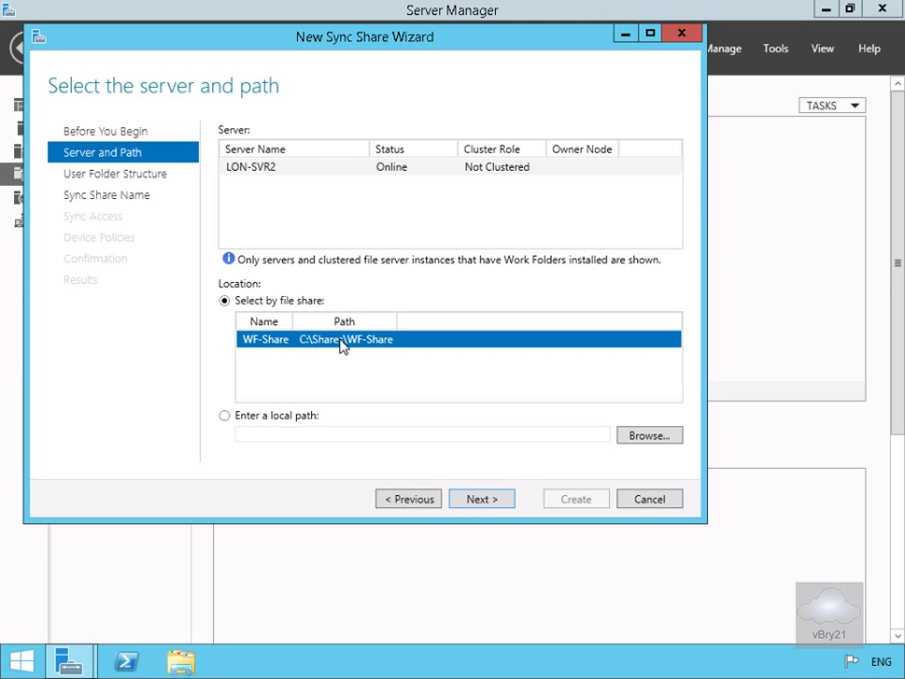
{"action": "left_click", "coordinate": [482, 500]}
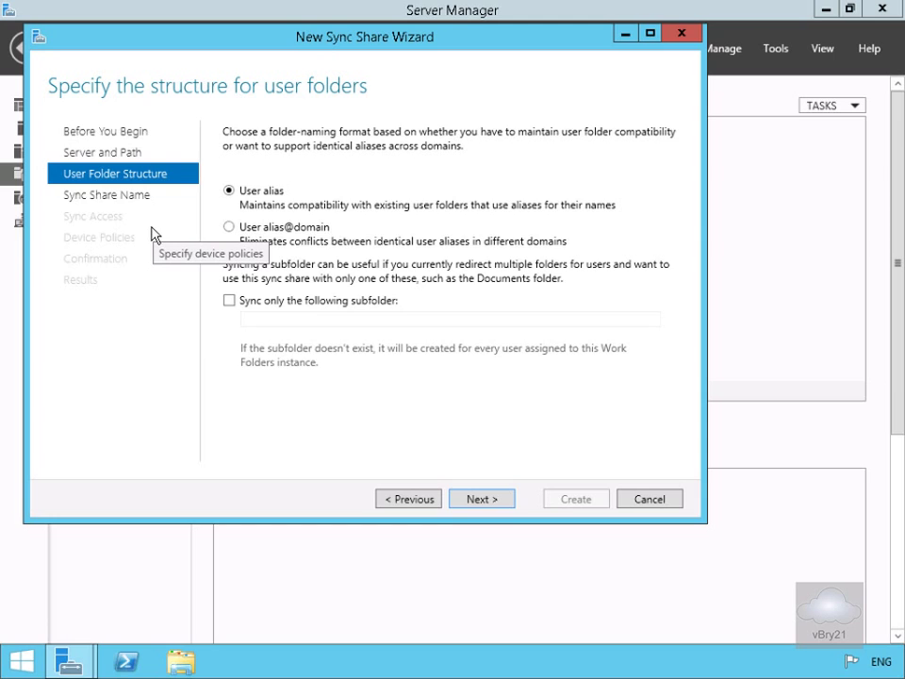
{"action": "left_click", "coordinate": [462, 501]}
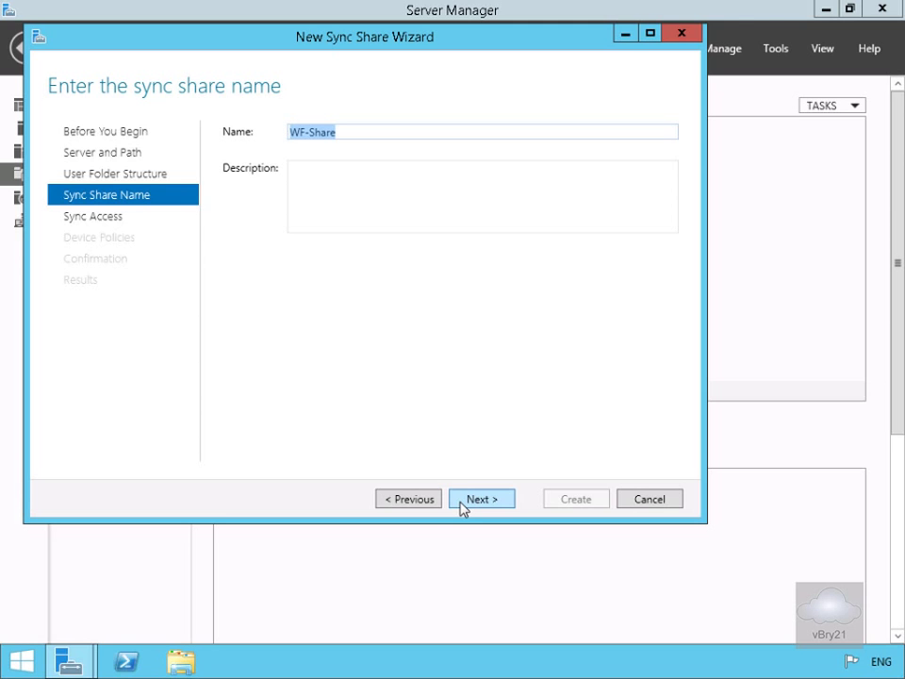
{"action": "left_click", "coordinate": [462, 502]}
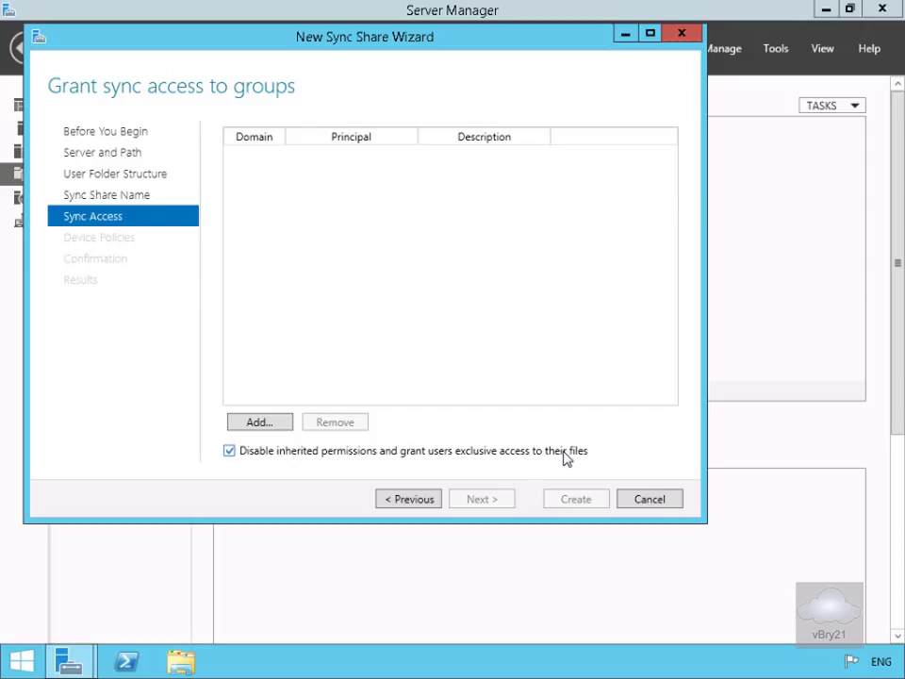
Step: Grant sync access to the WFSync group of the ADATUM domain
{"action": "left_click", "coordinate": [284, 422]}
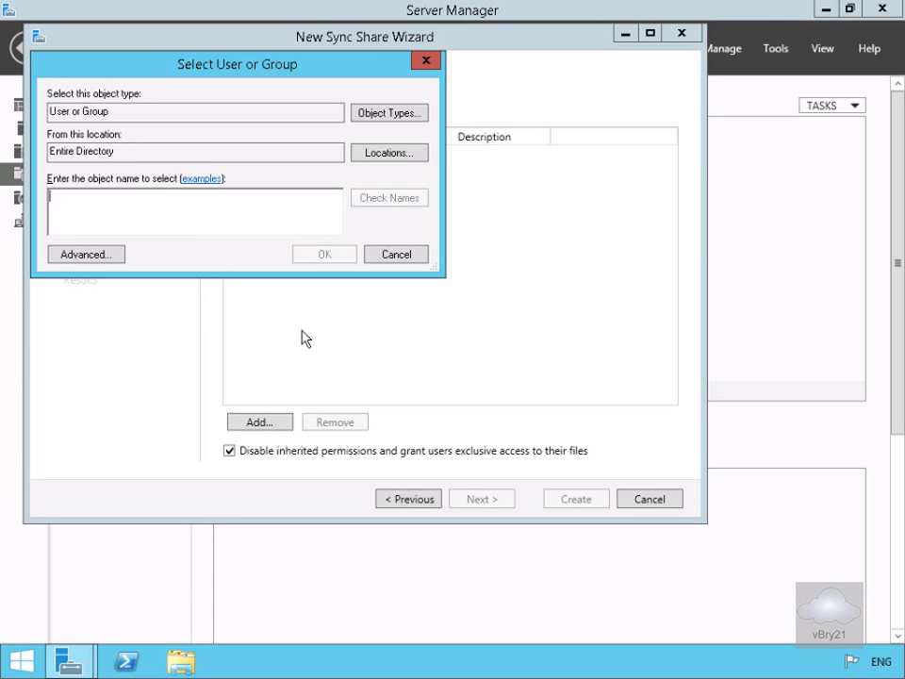
{"action": "left_click", "coordinate": [162, 220]}
{"action": "type", "text": "WF"}
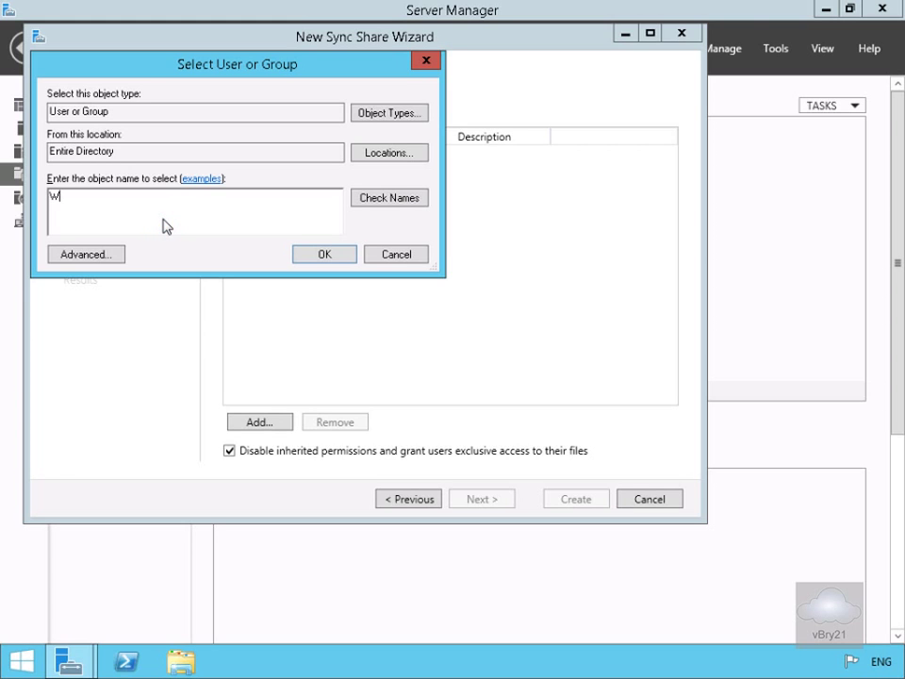
{"action": "left_click", "coordinate": [382, 203]}
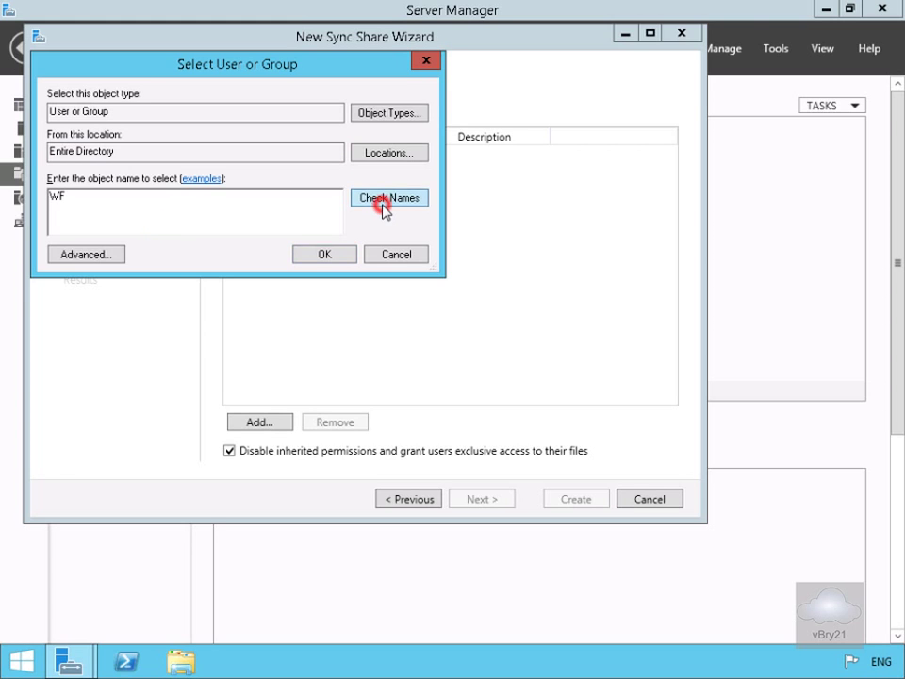
{"action": "left_click", "coordinate": [314, 256]}
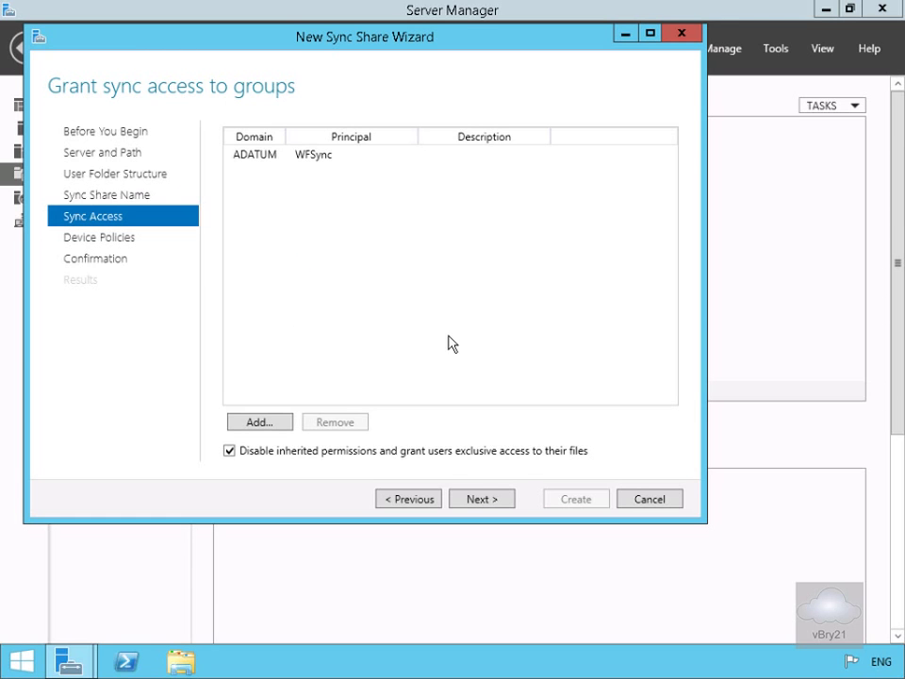
Step: Accept the default device policies, create the sync share and close the wizard
{"action": "left_click", "coordinate": [502, 499]}
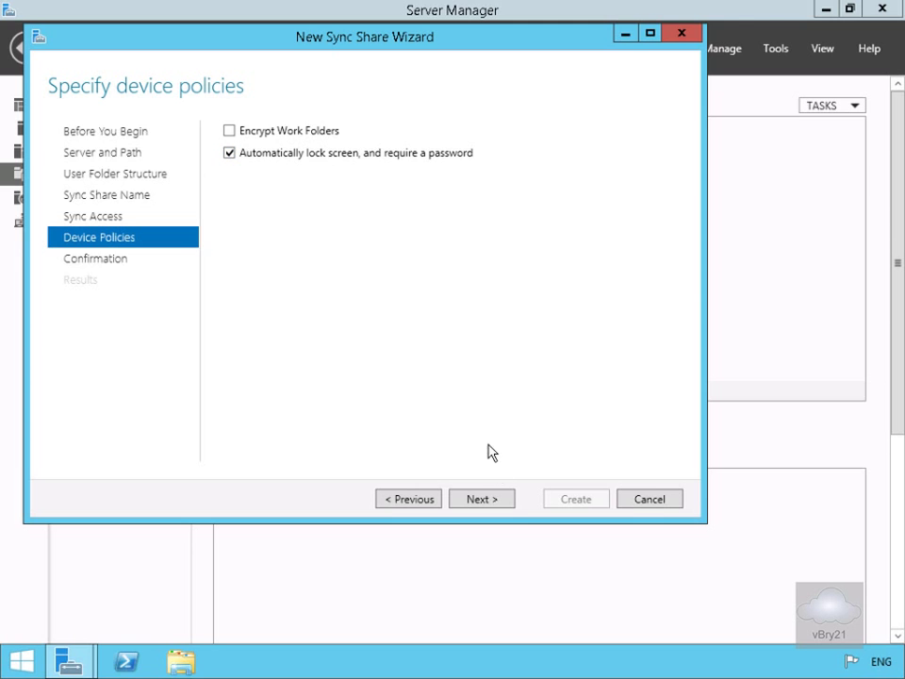
{"action": "left_click", "coordinate": [501, 499]}
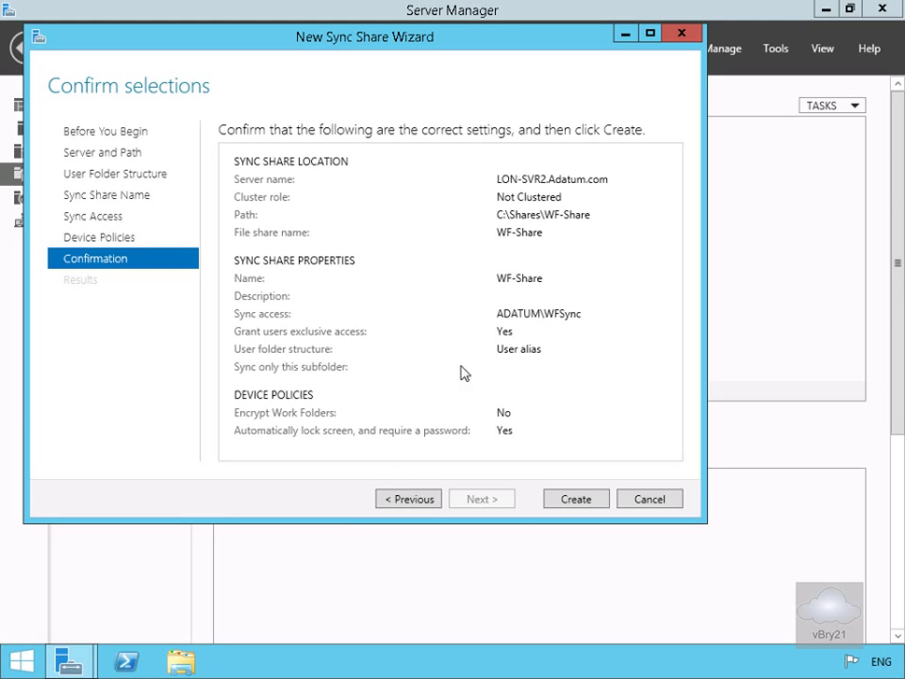
{"action": "left_click", "coordinate": [574, 503]}
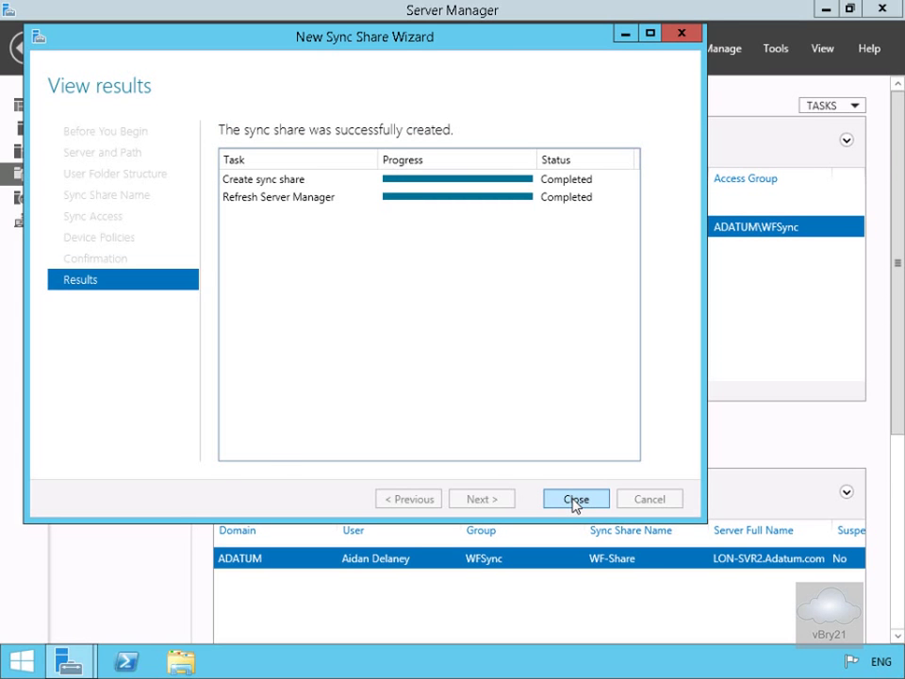
{"action": "left_click", "coordinate": [574, 501]}
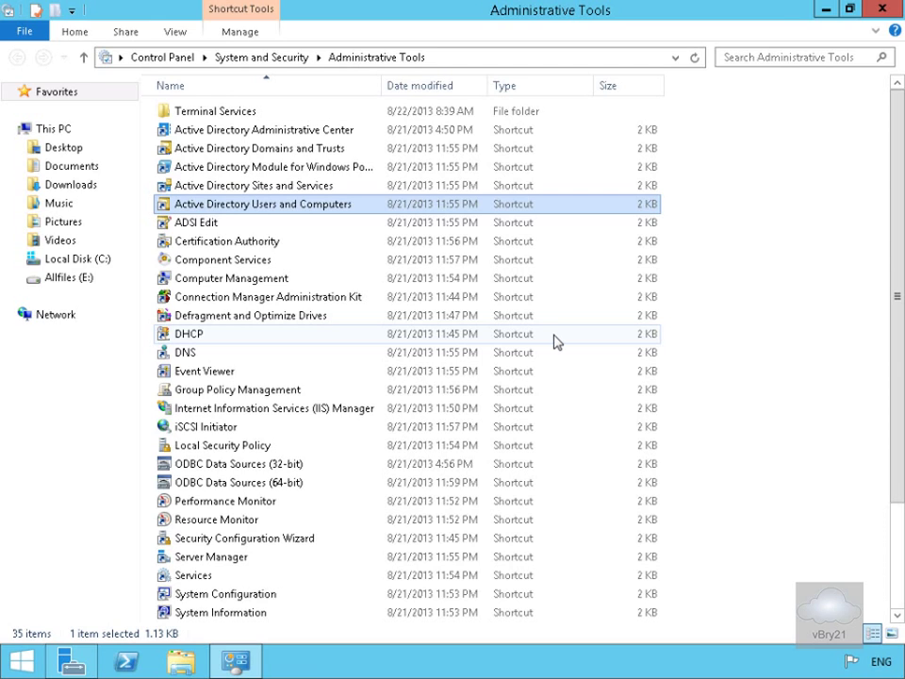
Step: In Group Policy Management, create a GPO named Work Folders GPO linked to the Adatum.com domain
{"action": "left_click", "coordinate": [238, 387]}
{"action": "double_click", "coordinate": [237, 388]}
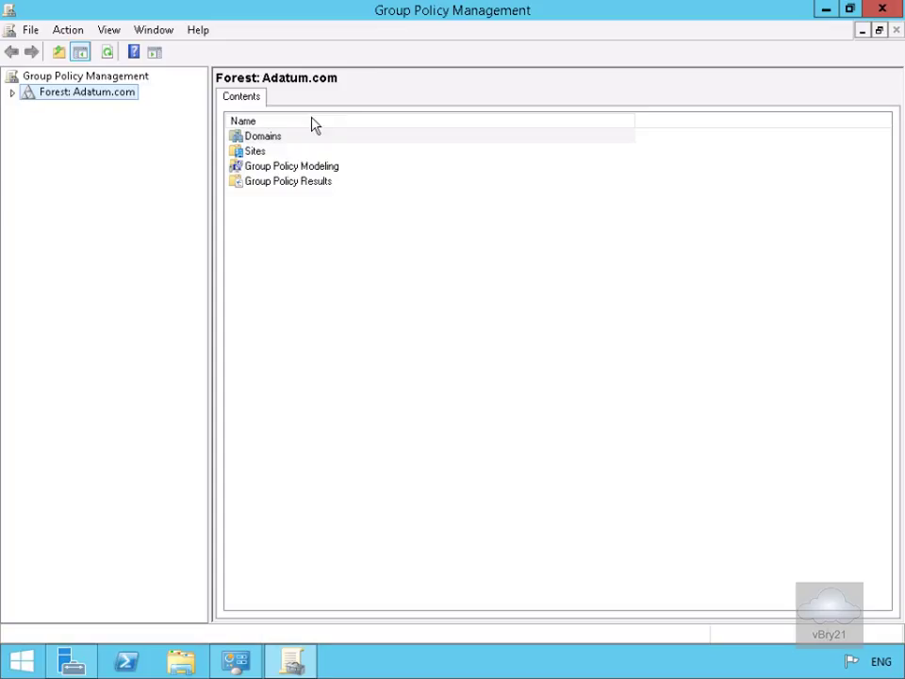
{"action": "left_click", "coordinate": [12, 93]}
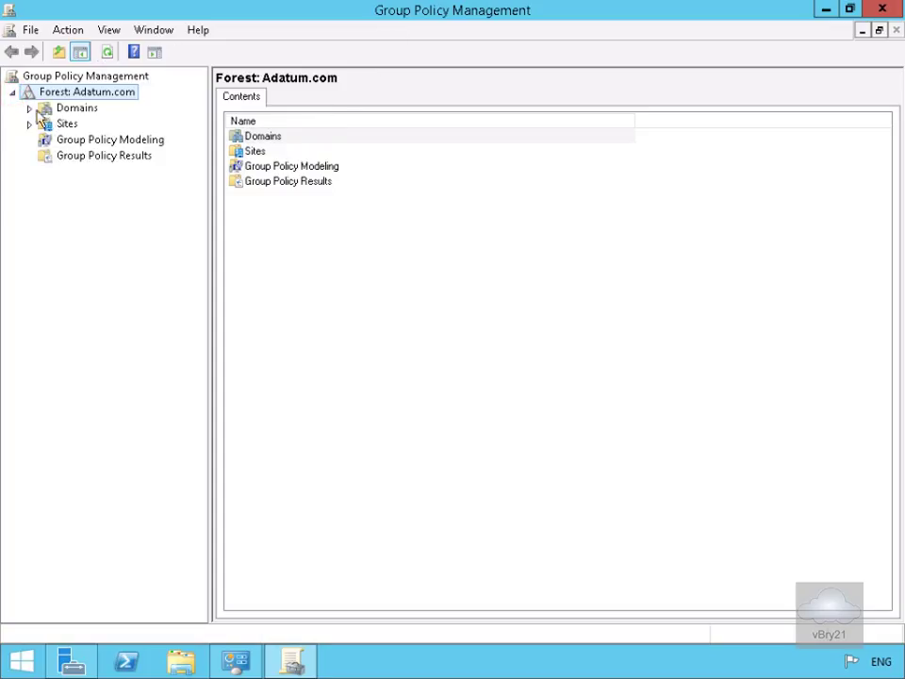
{"action": "left_click", "coordinate": [29, 109]}
{"action": "right_click", "coordinate": [73, 126]}
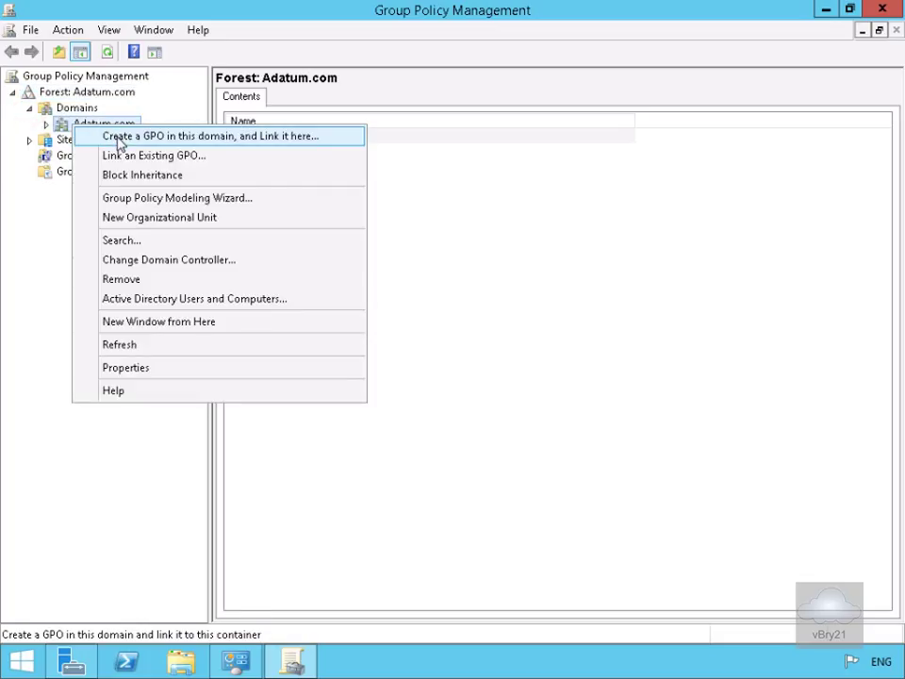
{"action": "left_click", "coordinate": [119, 137]}
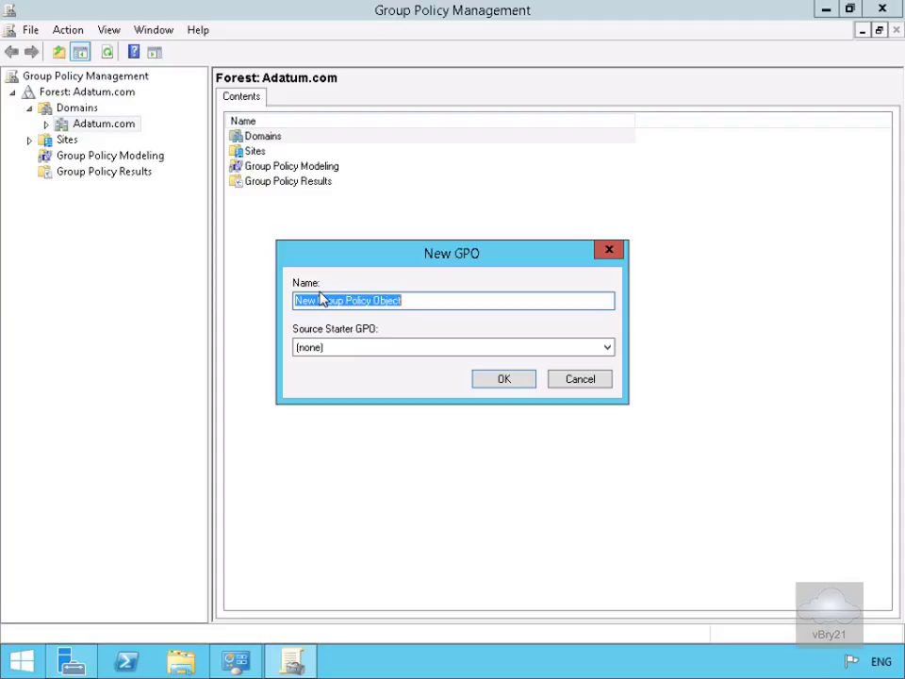
{"action": "type", "text": "Work Folders GPO"}
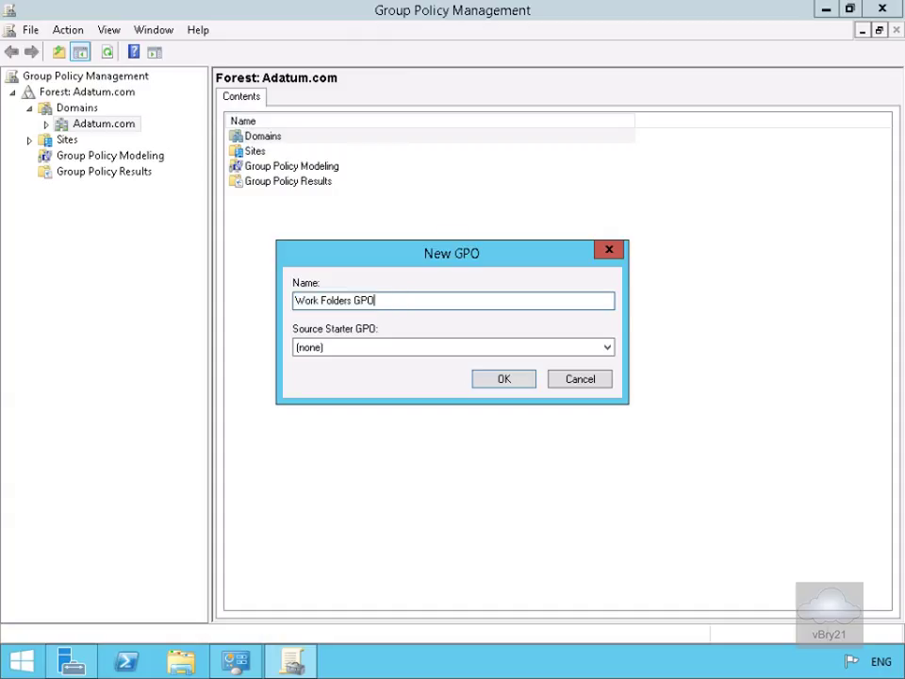
{"action": "left_click", "coordinate": [497, 381]}
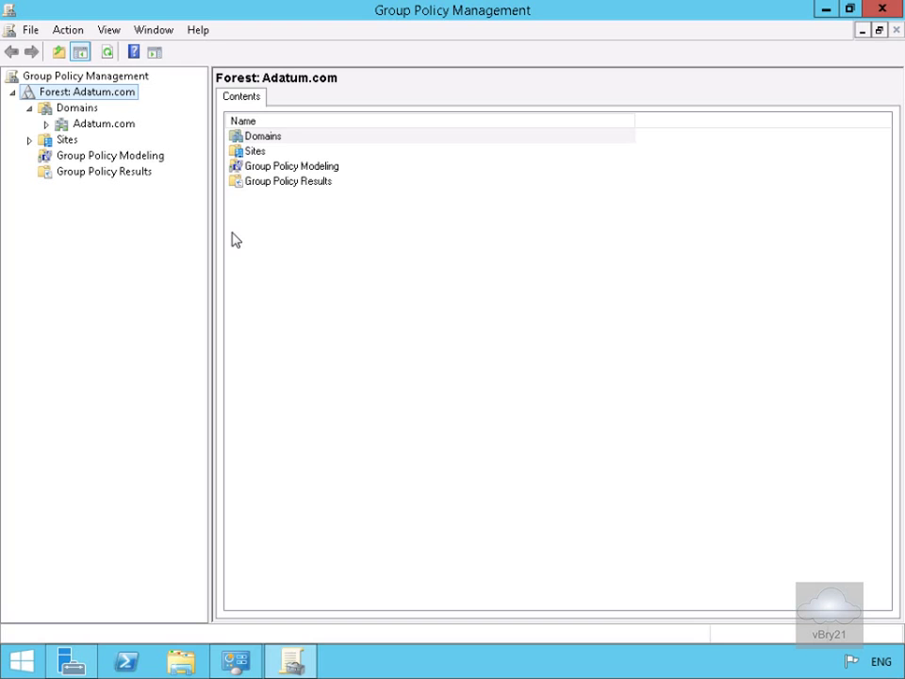
Step: Open the Work Folders GPO under Adatum.com for editing in a maximized editor window
{"action": "left_click", "coordinate": [47, 125]}
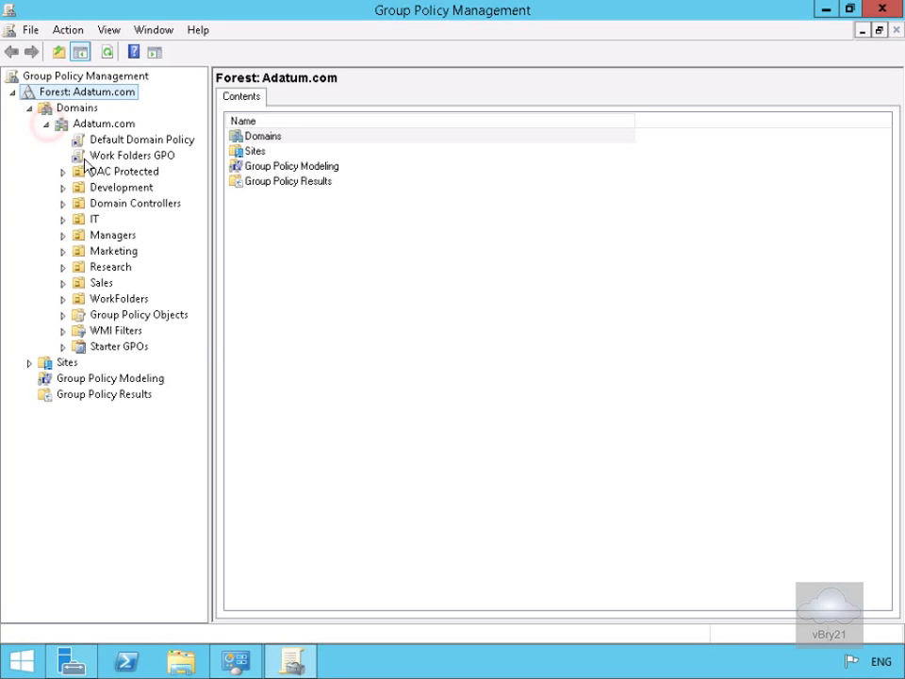
{"action": "right_click", "coordinate": [110, 156]}
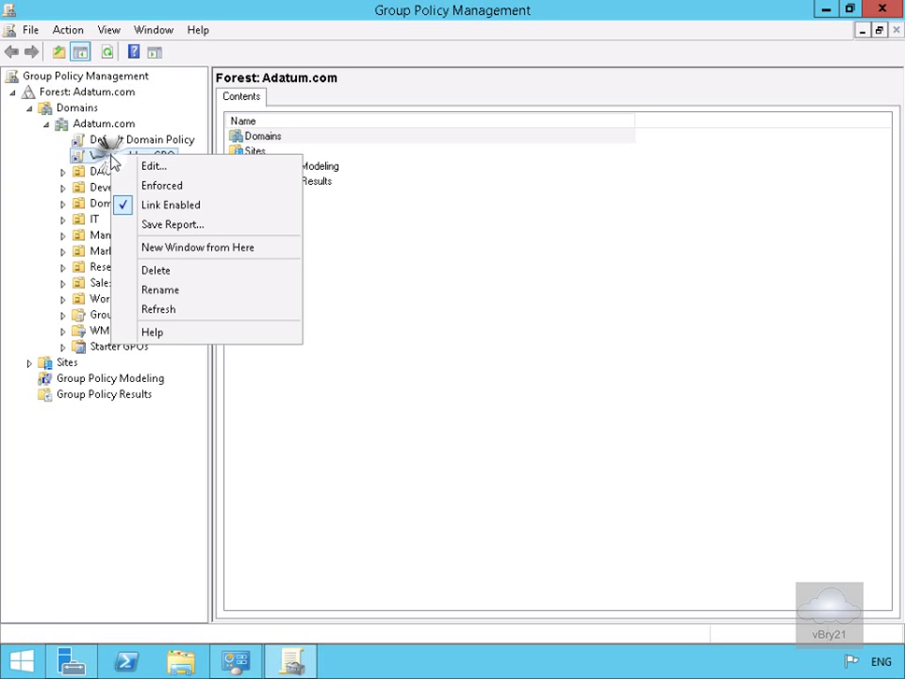
{"action": "left_click", "coordinate": [170, 167]}
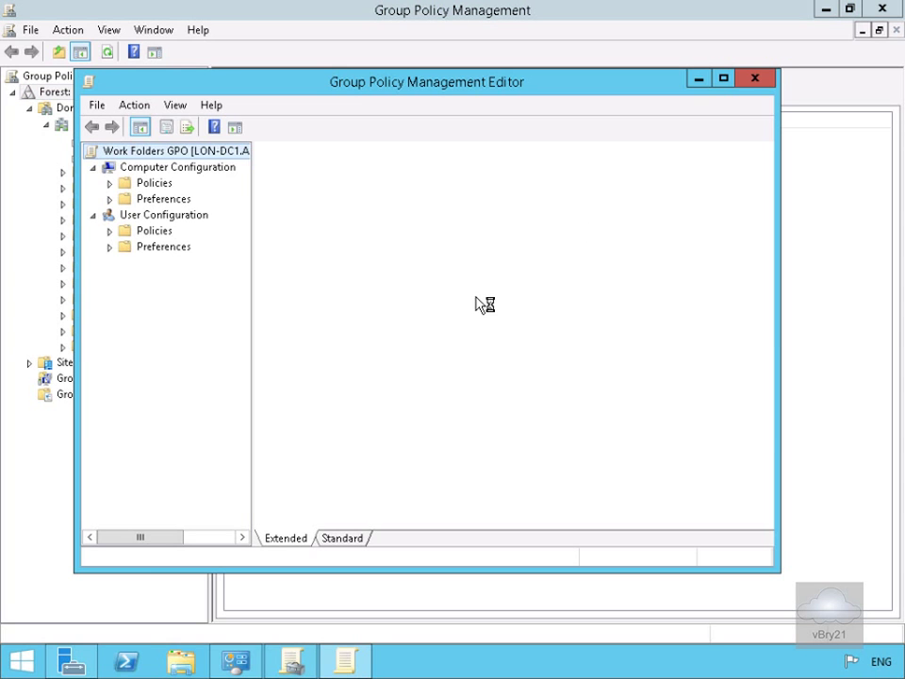
{"action": "left_click", "coordinate": [724, 80]}
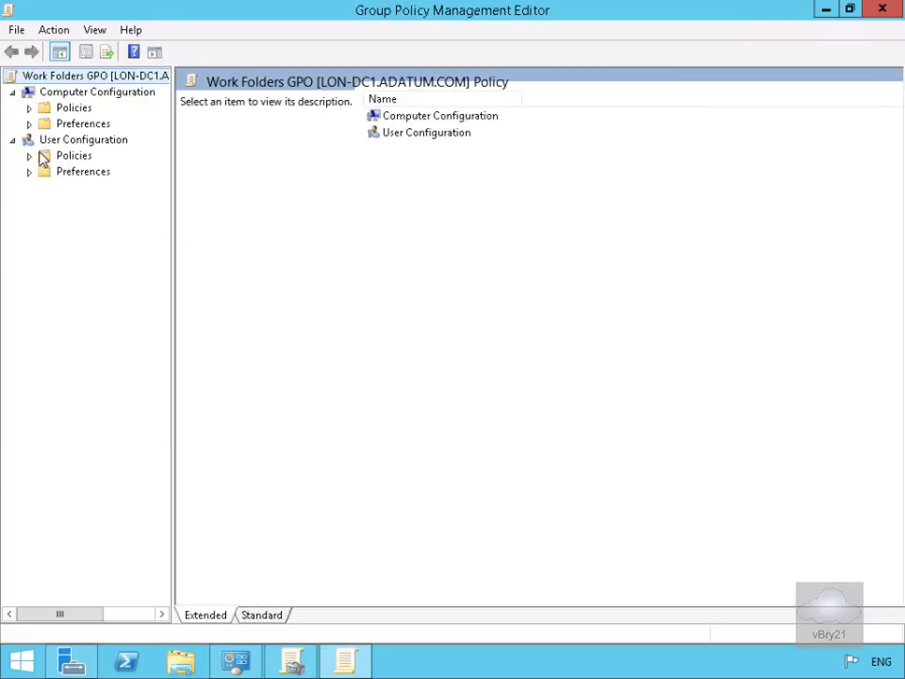
Step: Show the Work Folders policies under Windows Components in the user configuration's Administrative Templates
{"action": "left_click", "coordinate": [30, 157]}
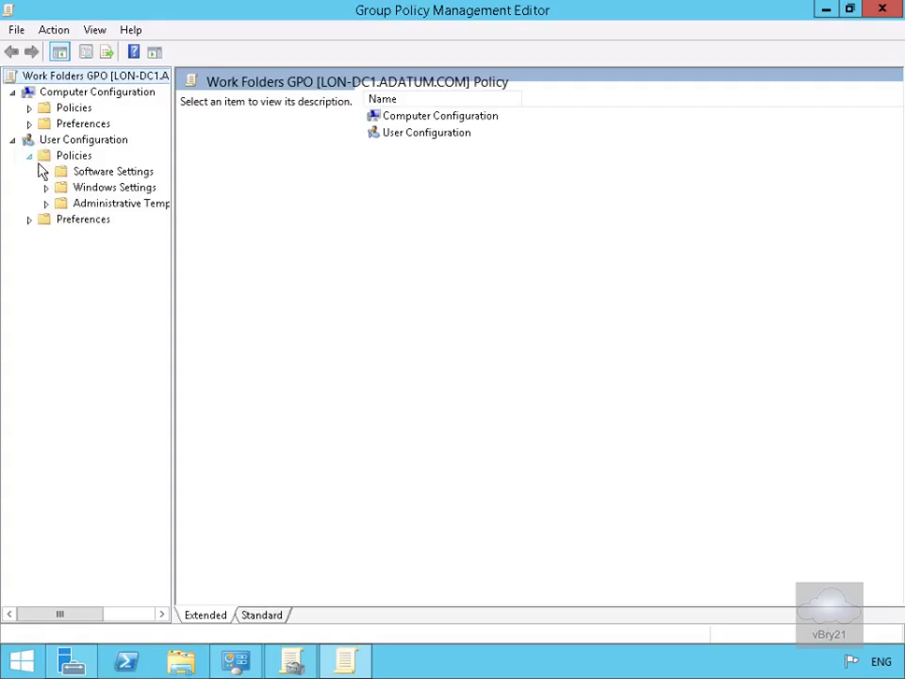
{"action": "left_click", "coordinate": [44, 204]}
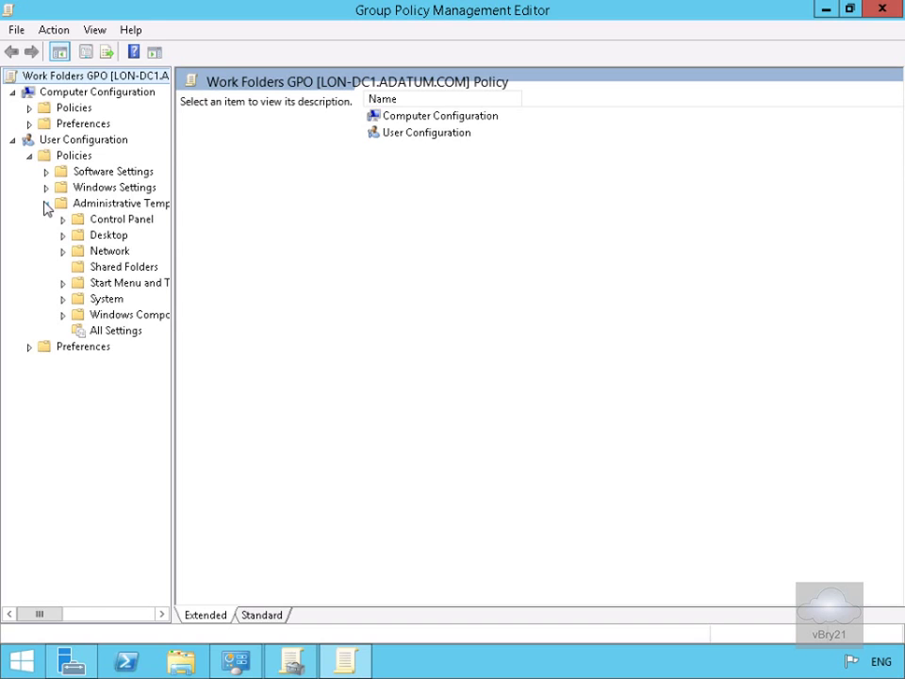
{"action": "left_click", "coordinate": [67, 317]}
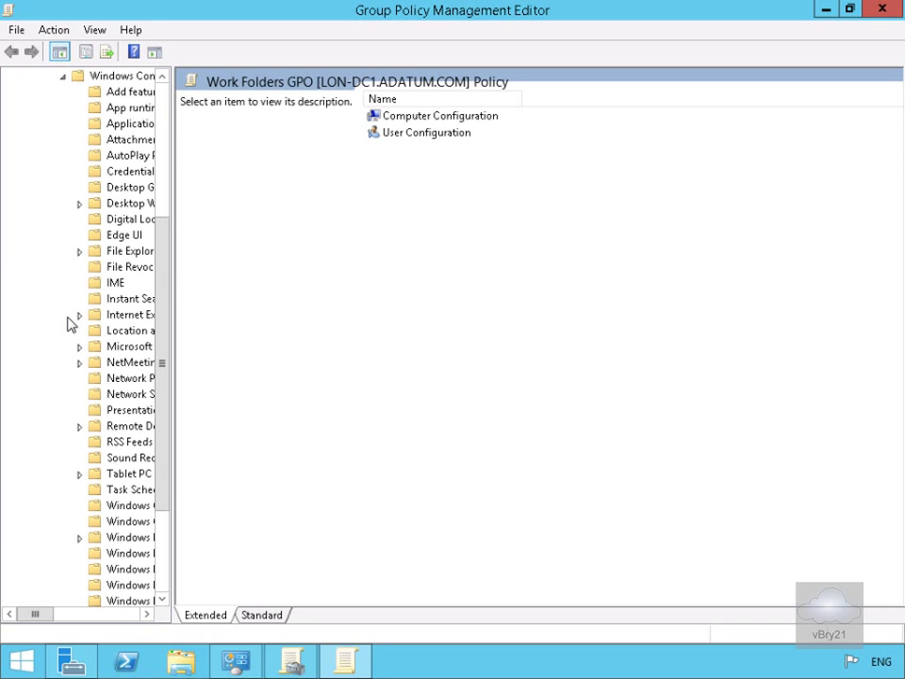
{"action": "left_click", "coordinate": [160, 459]}
{"action": "left_click_drag", "start_coordinate": [169, 511], "coordinate": [147, 562]}
{"action": "left_click", "coordinate": [136, 554]}
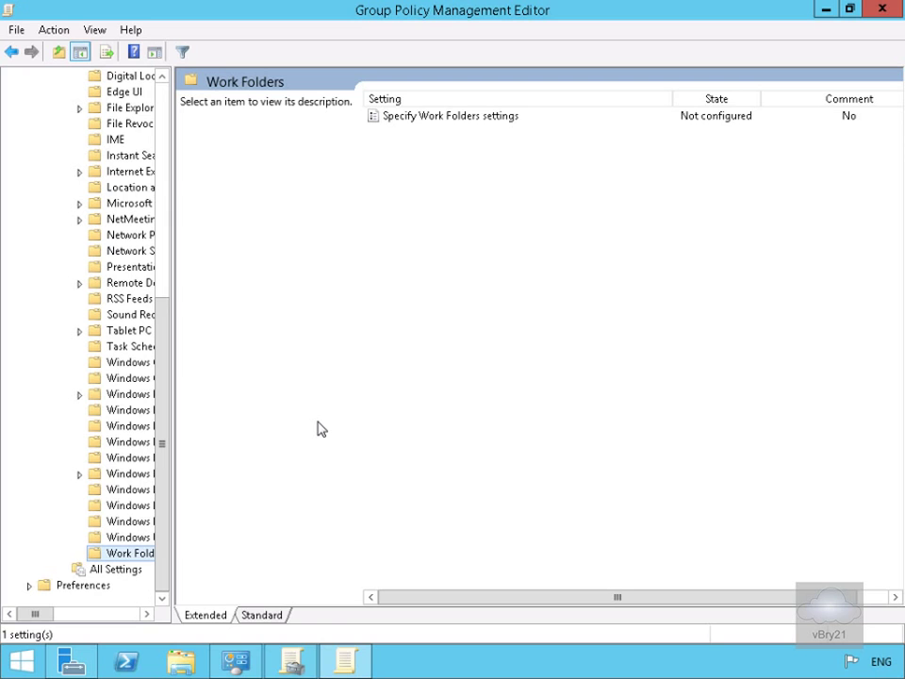
{"action": "left_click", "coordinate": [413, 117]}
{"action": "double_click", "coordinate": [416, 125]}
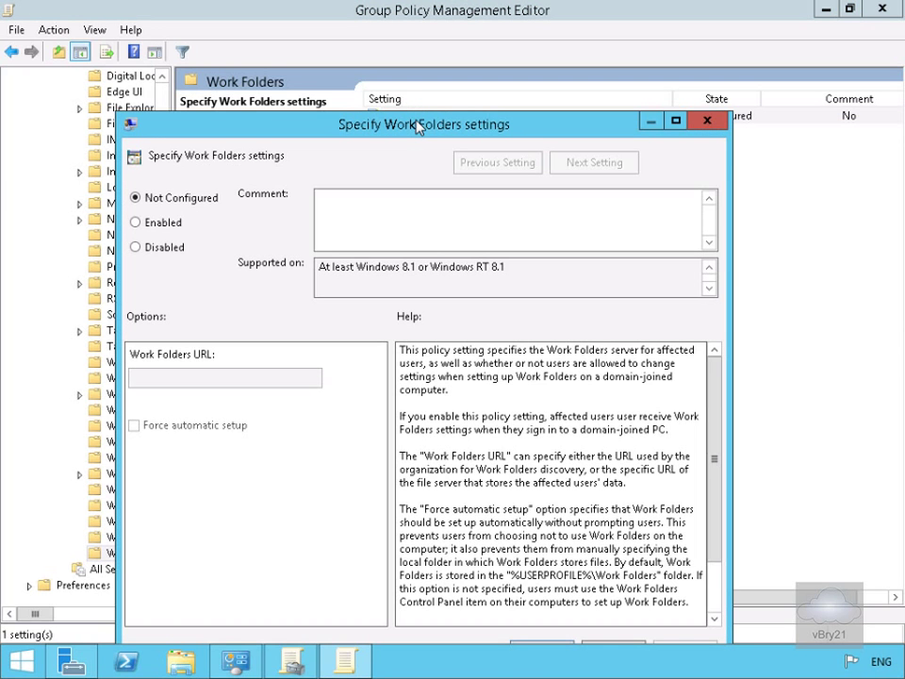
{"action": "left_click", "coordinate": [159, 226]}
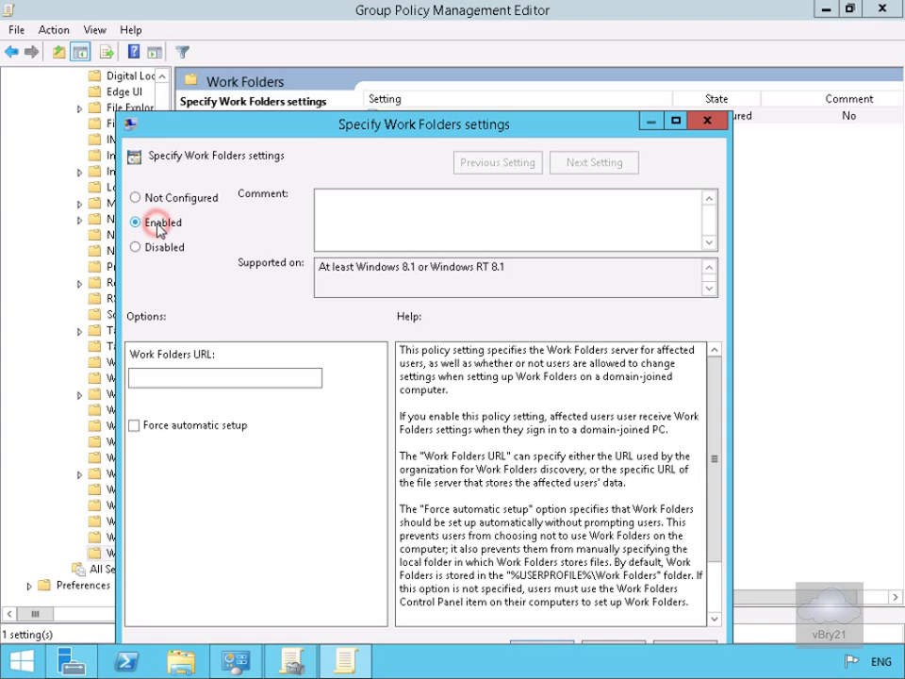
{"action": "left_click", "coordinate": [174, 378]}
{"action": "type", "text": "https://lon-svr2.adatum.com"}
{"action": "left_click", "coordinate": [187, 432]}
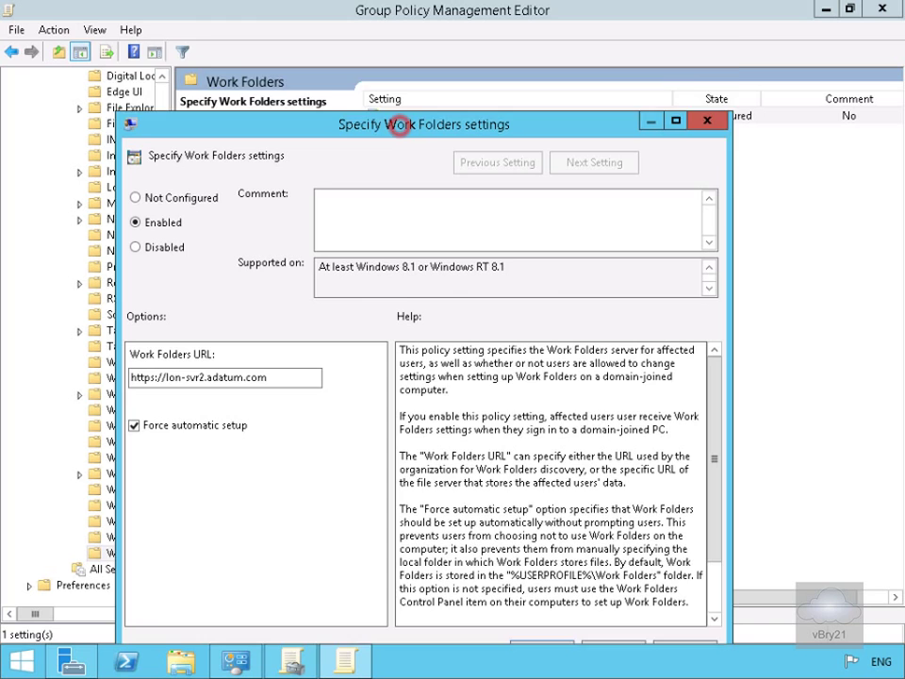
{"action": "left_click_drag", "start_coordinate": [438, 123], "coordinate": [434, 63]}
{"action": "left_click", "coordinate": [539, 590]}
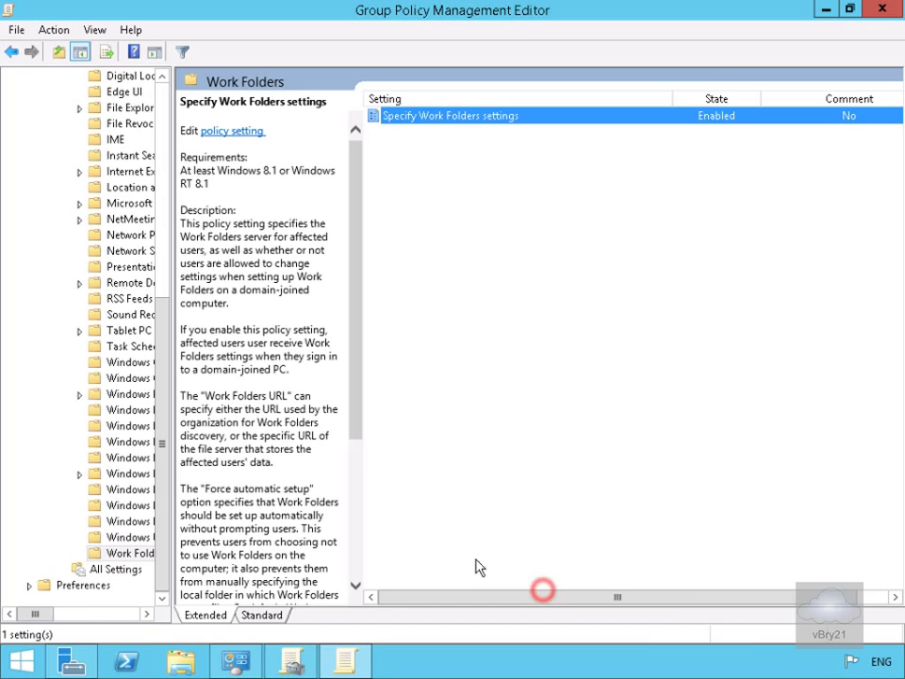